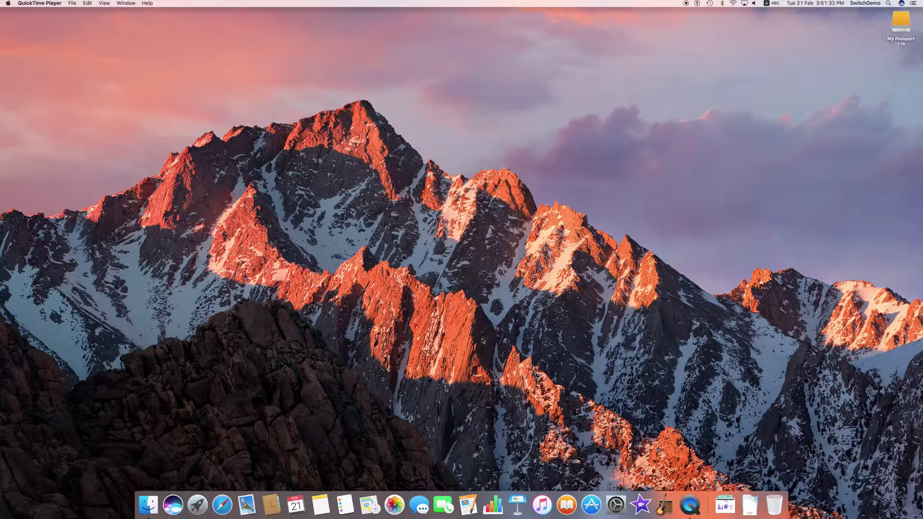
- Make the Finder desktop active and dismiss its context menu
click(410, 335)
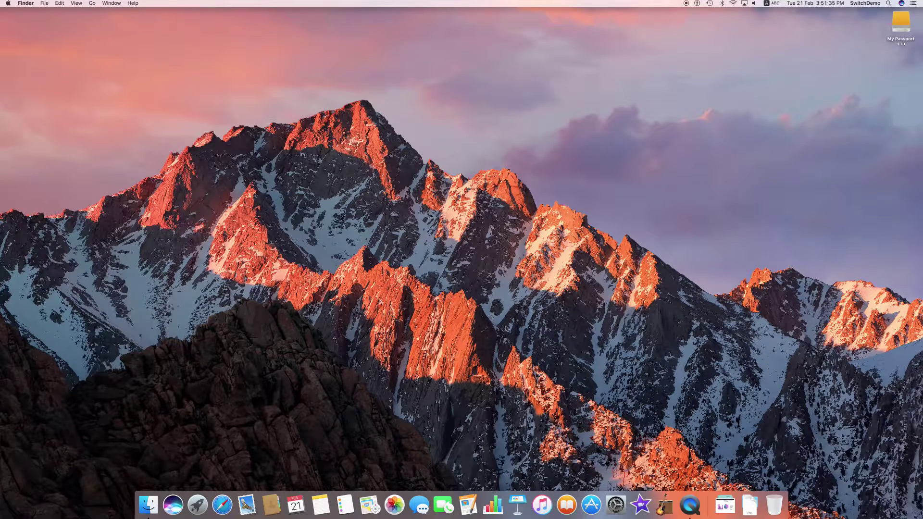
right_click(516, 348)
click(384, 359)
- Launch Disk Utility from the Spotlight 'disk' results, move its window, then quit it
click(889, 3)
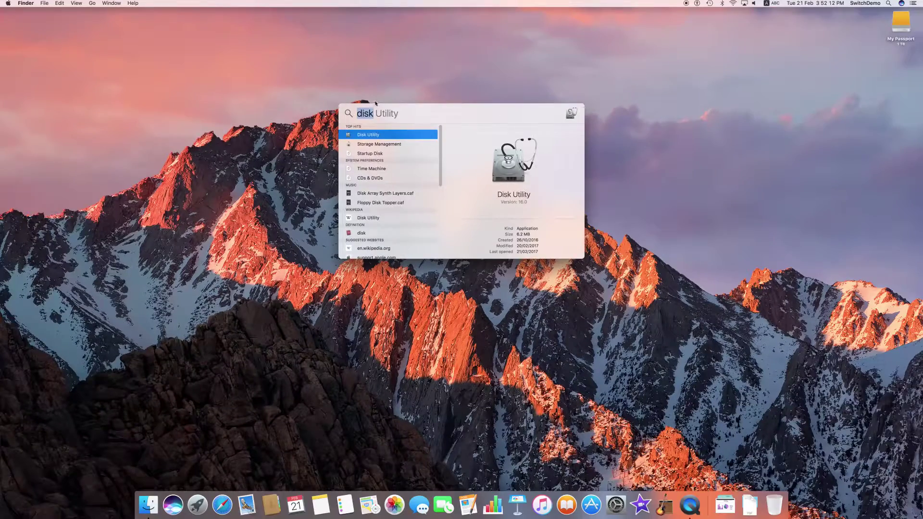
key(Return)
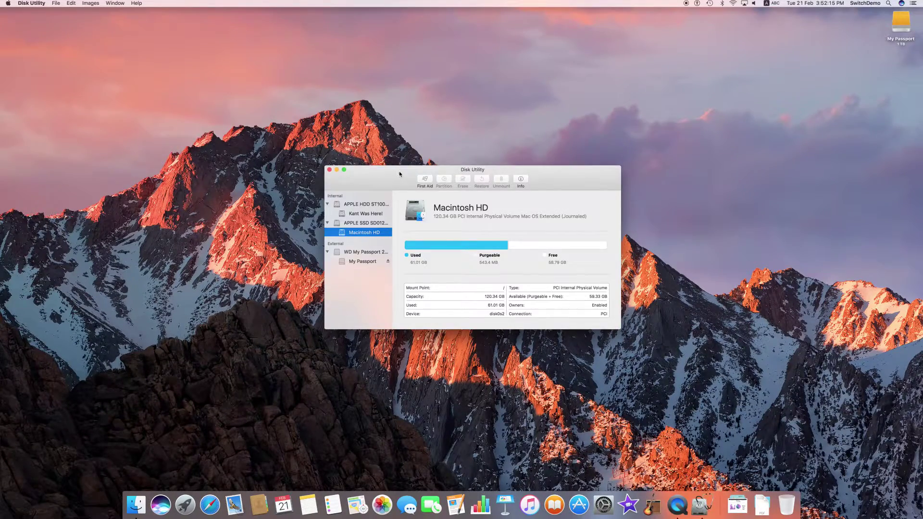
drag(399, 174, 382, 161)
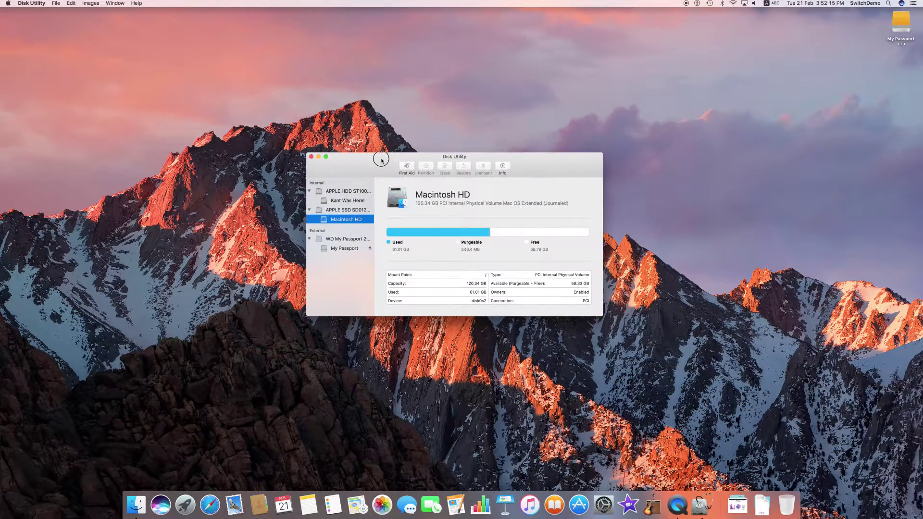
click(37, 3)
click(44, 58)
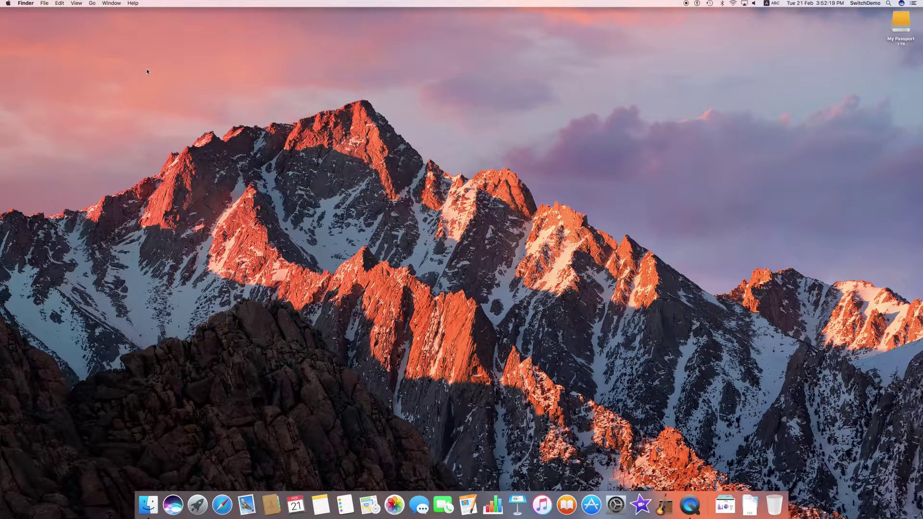
- Go to the Utilities folder, launch Disk Utility from it, and close the folder window
right_click(147, 72)
click(91, 3)
click(91, 3)
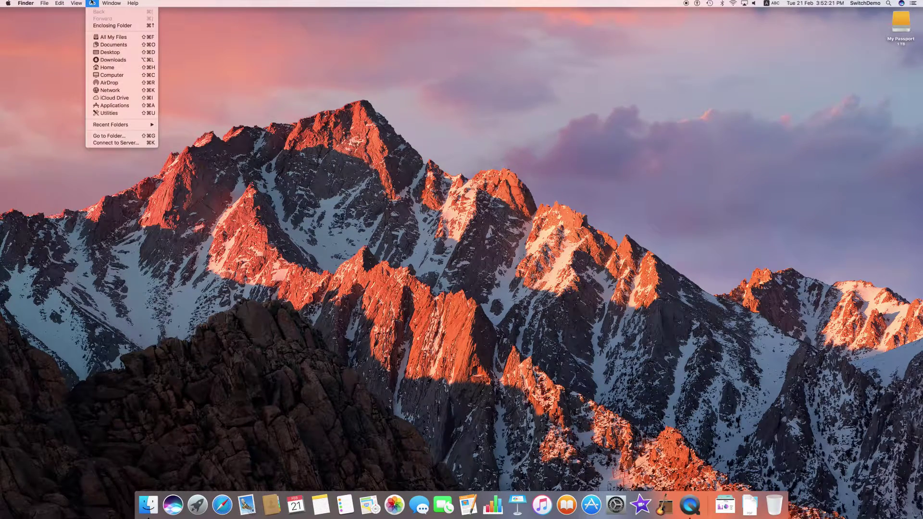
click(104, 113)
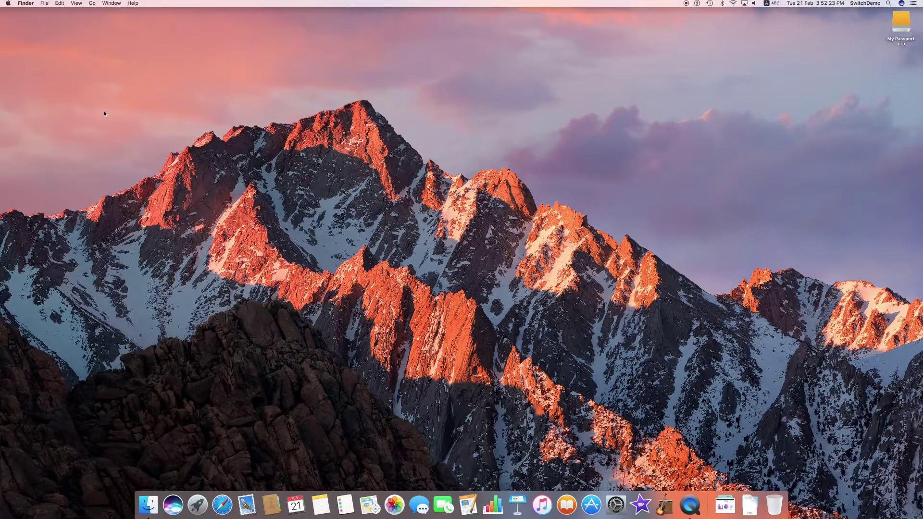
drag(272, 281, 391, 136)
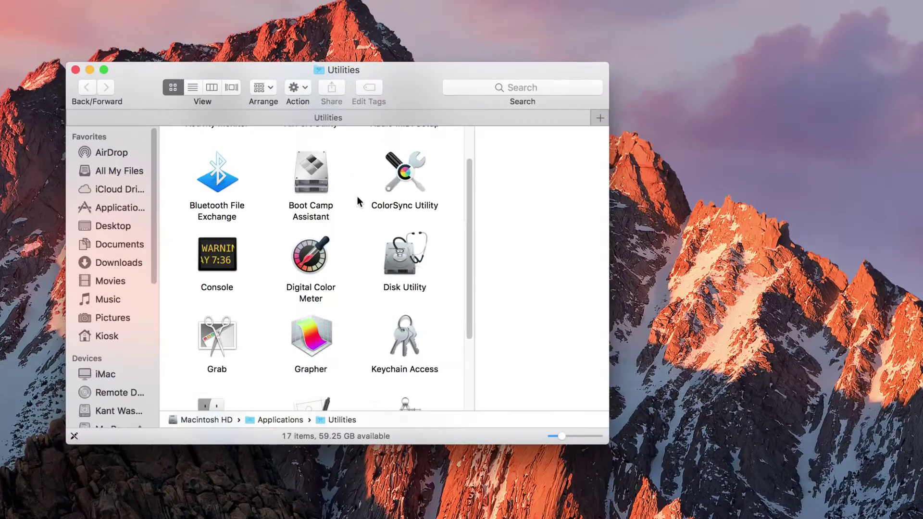
click(386, 232)
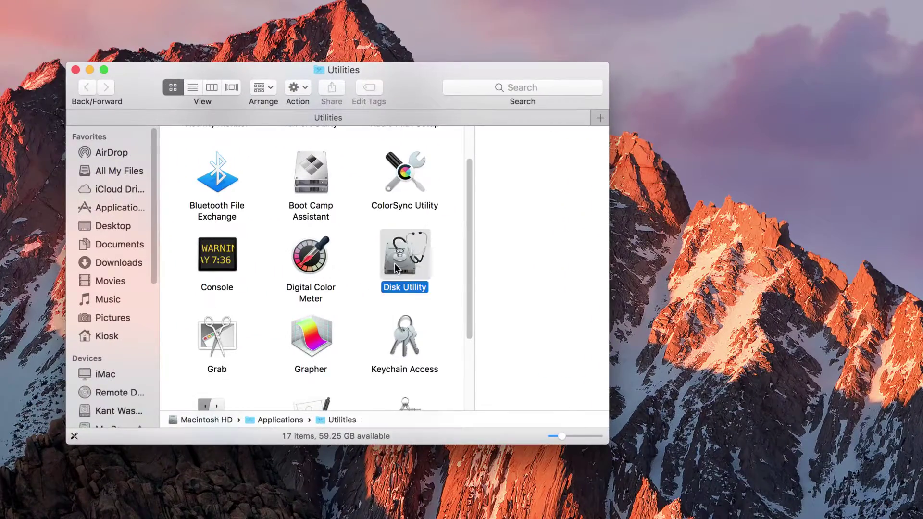
double_click(397, 257)
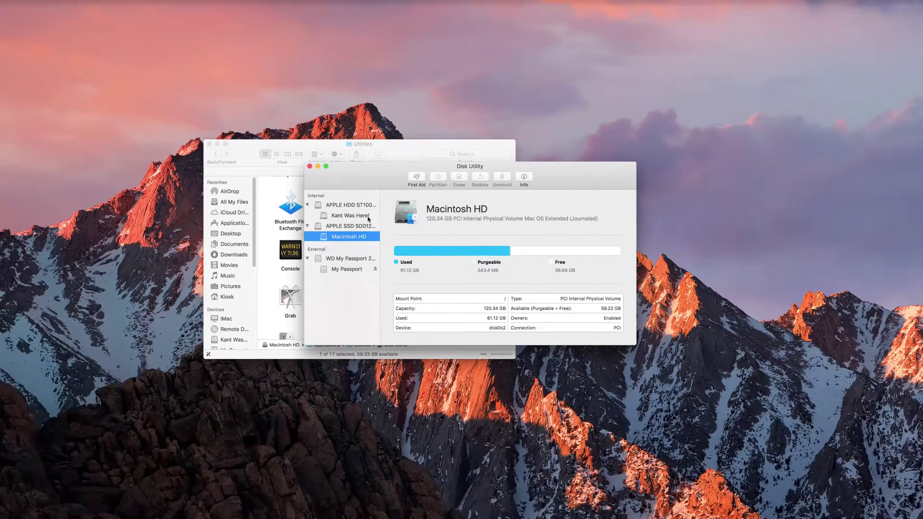
click(208, 144)
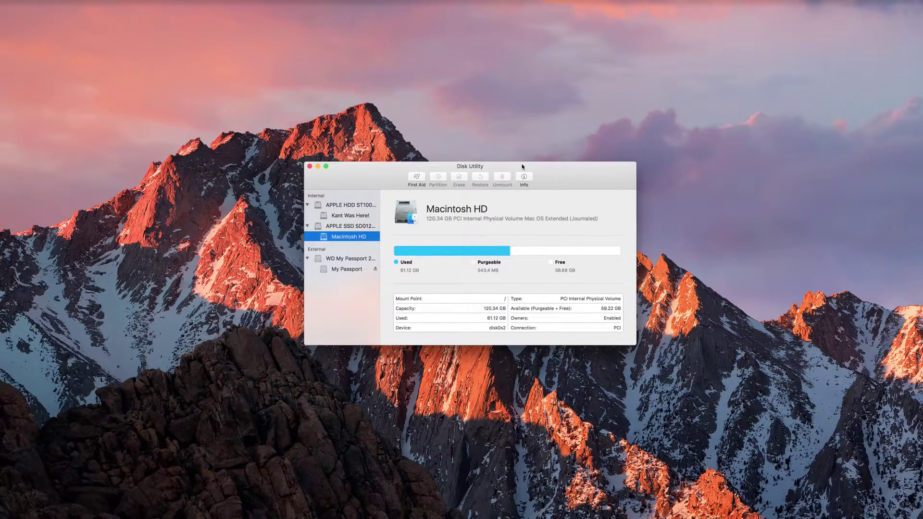
- Select the WD My Passport 25E1 Media disk to show its 1 TB USB, GUID Partition Map details
drag(523, 167, 489, 158)
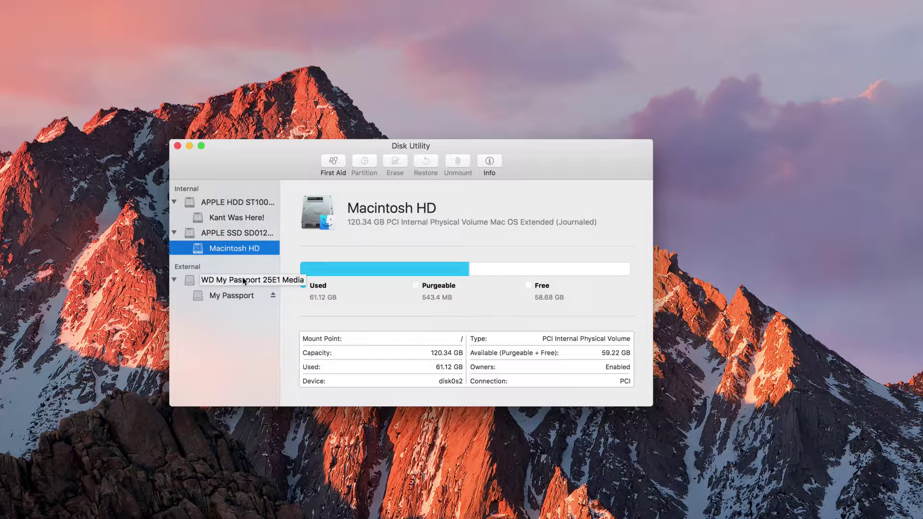
click(247, 280)
click(245, 298)
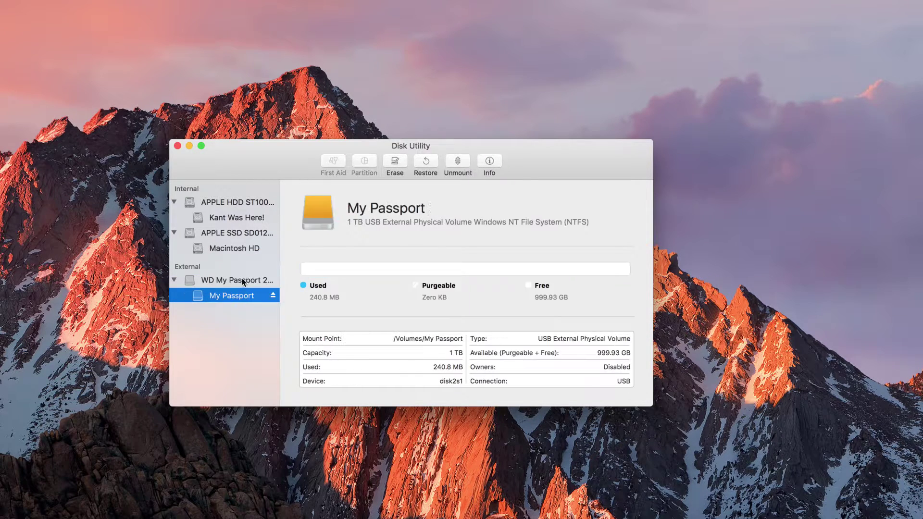
click(244, 282)
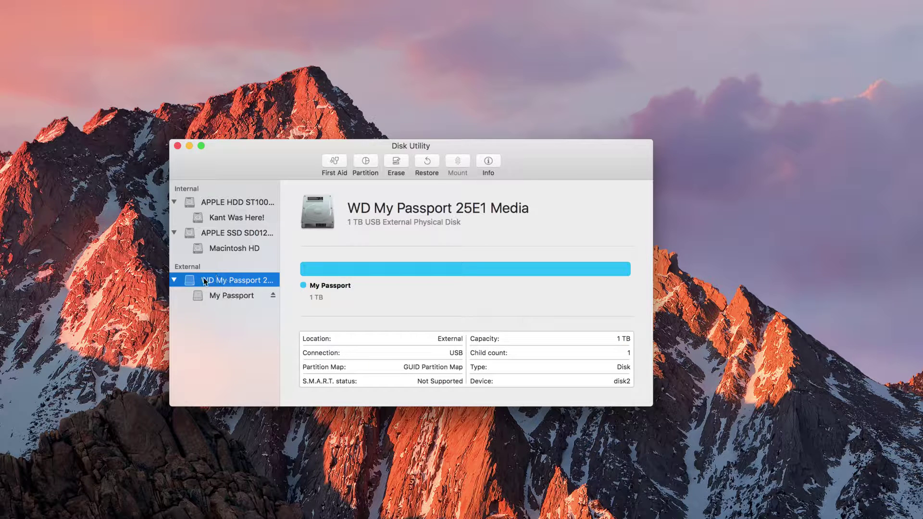
- Erase the WD My Passport as KANT, Mac OS Extended (Journaled), GUID Partition Map
click(175, 280)
click(174, 281)
click(395, 164)
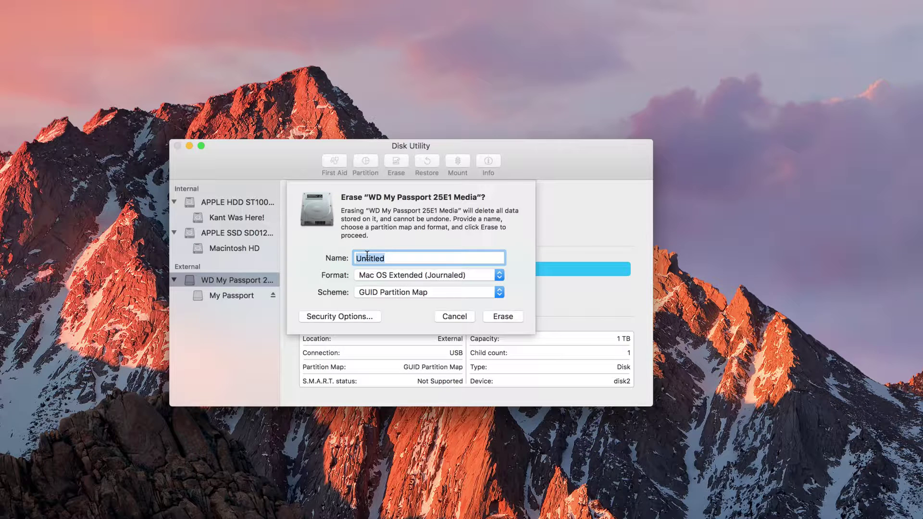
text(KANT)
click(393, 276)
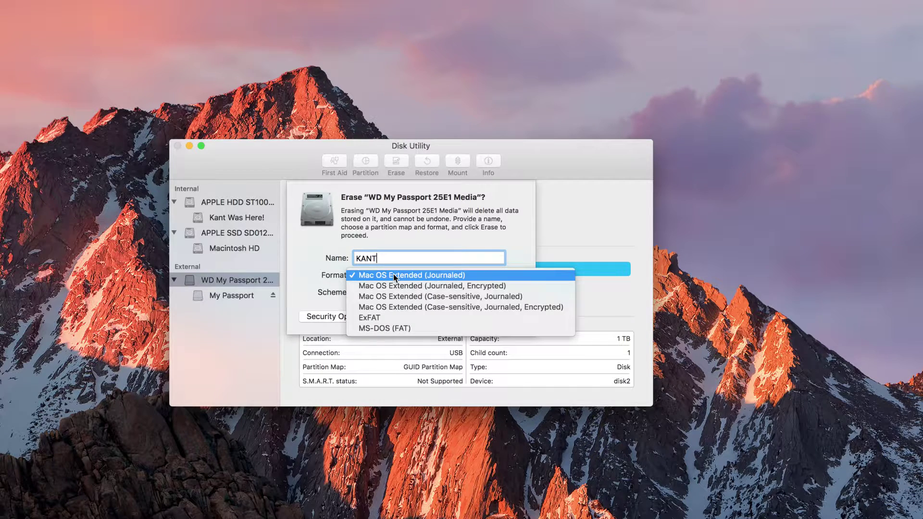
click(391, 275)
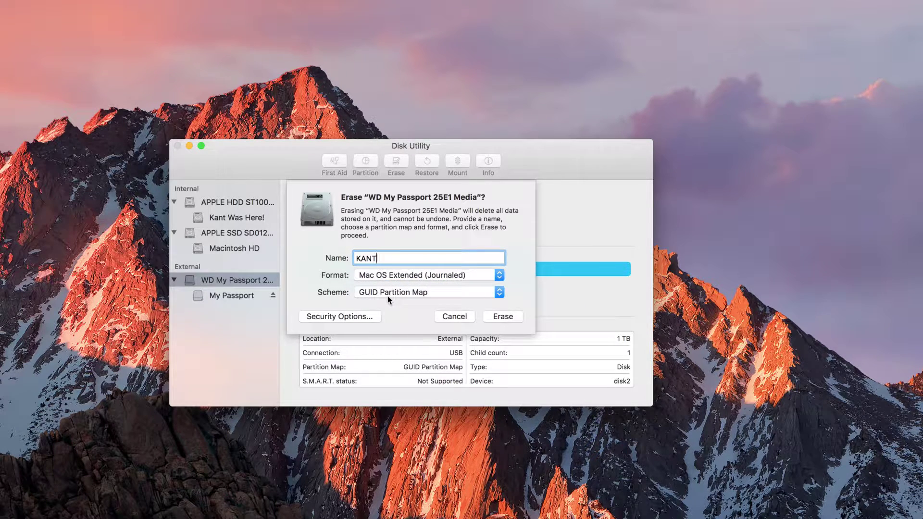
click(388, 294)
click(380, 290)
click(495, 319)
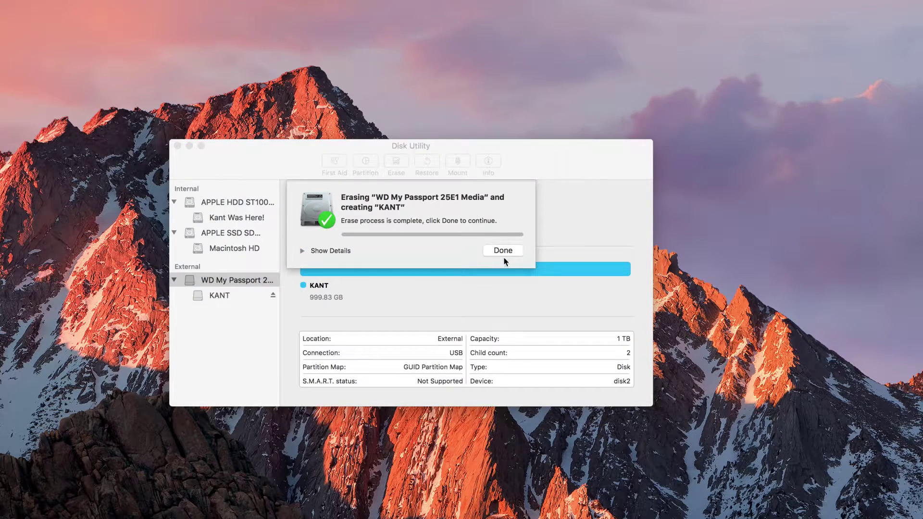
click(503, 250)
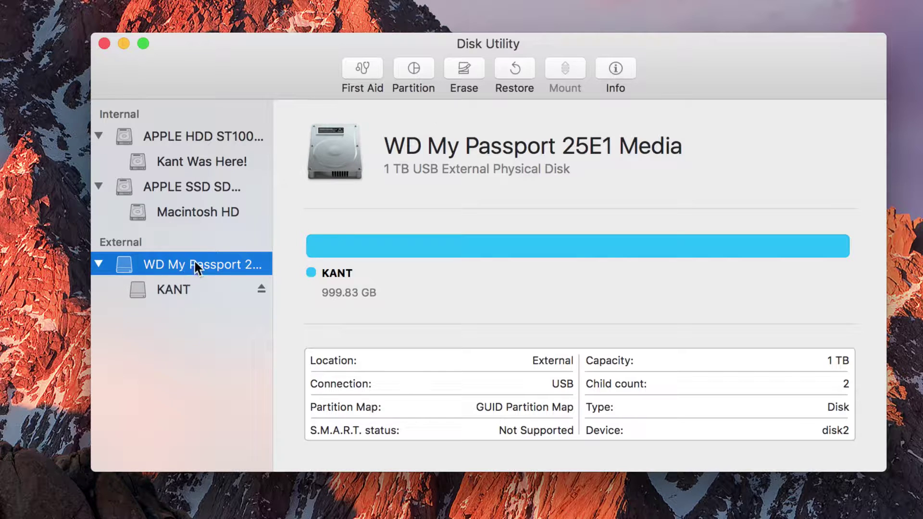
- Start partitioning the WD My Passport disk holding the KANT volume
click(414, 68)
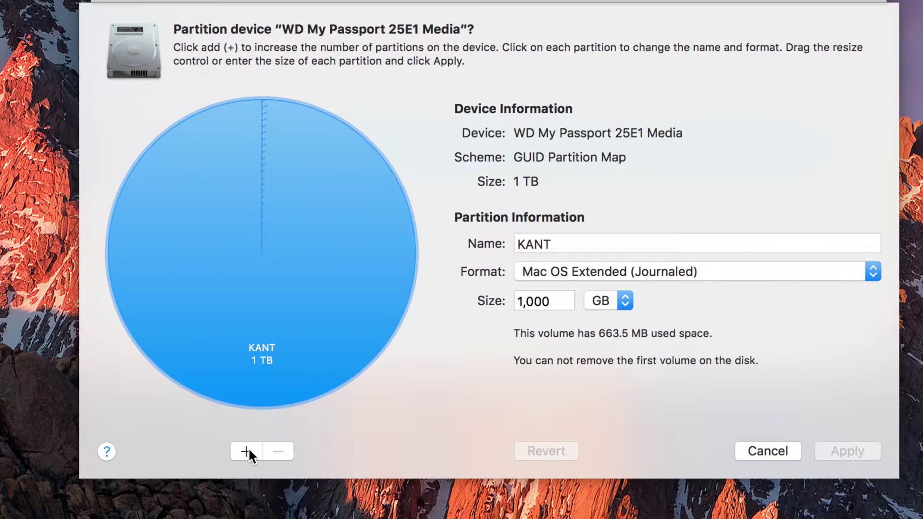
- Add a second Untitled partition, splitting the disk into two 500 GB halves
click(247, 483)
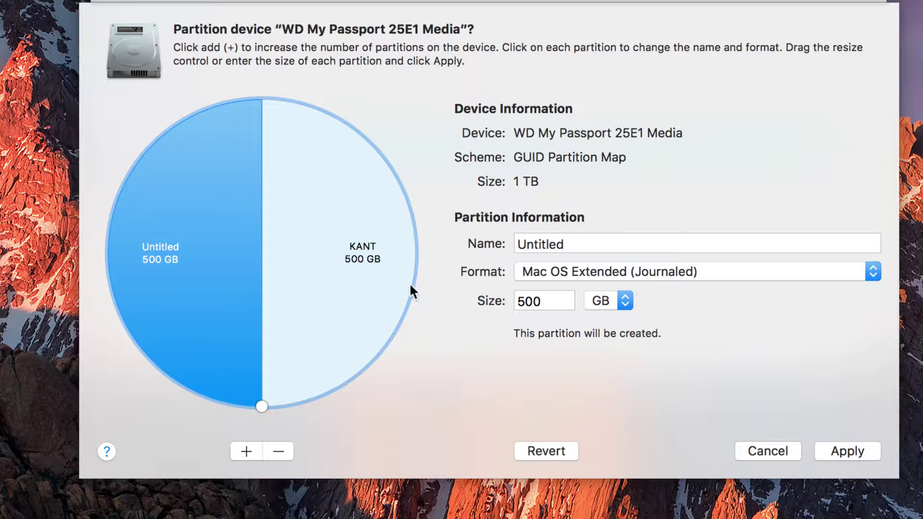
click(361, 279)
- Shrink the KANT partition to 400 GB
double_click(540, 302)
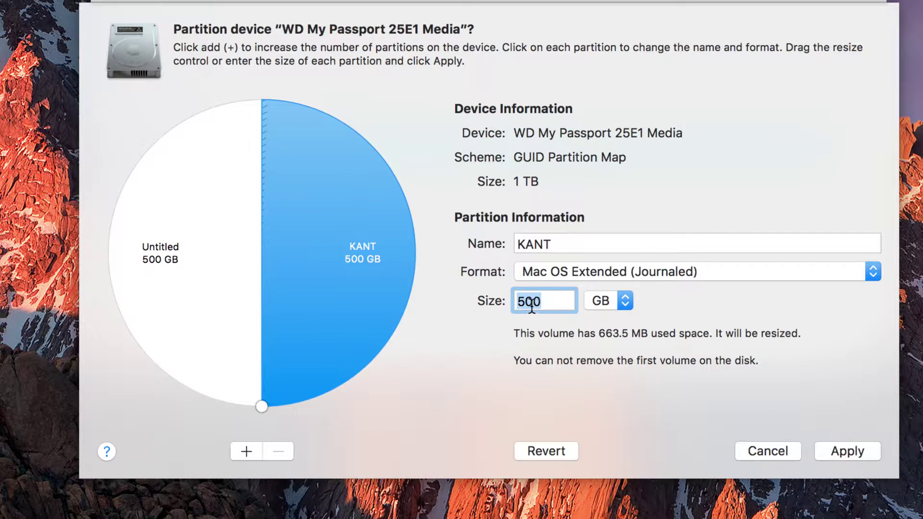
text(400)
key(Return)
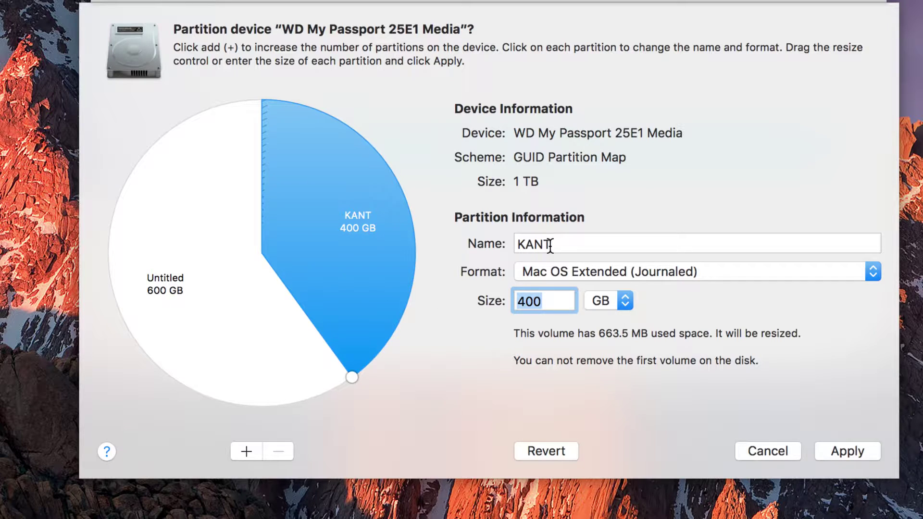
- Name the 600 GB Untitled partition SWITCH
click(298, 330)
click(596, 240)
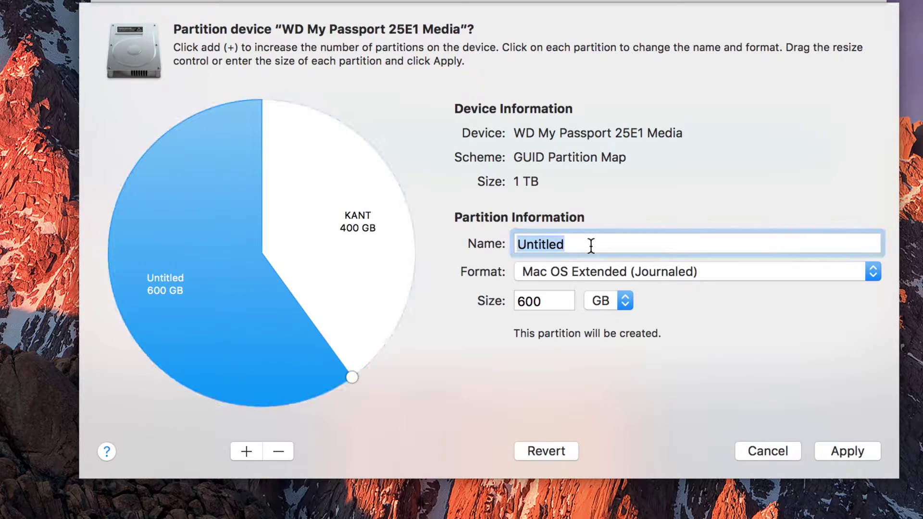
text(SWITCH)
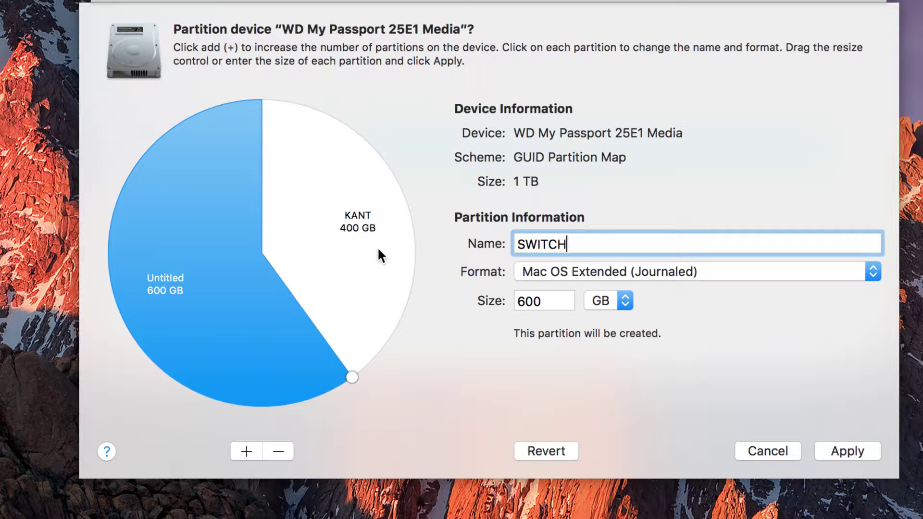
click(361, 292)
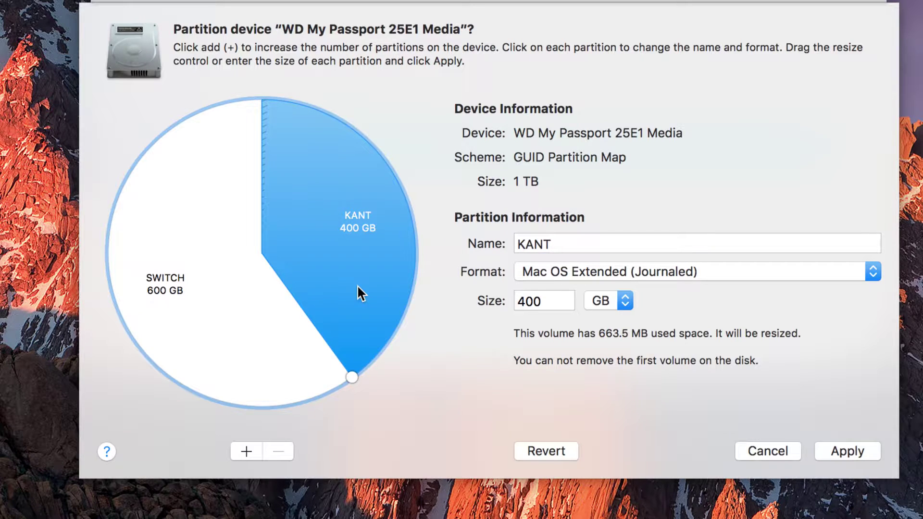
click(542, 275)
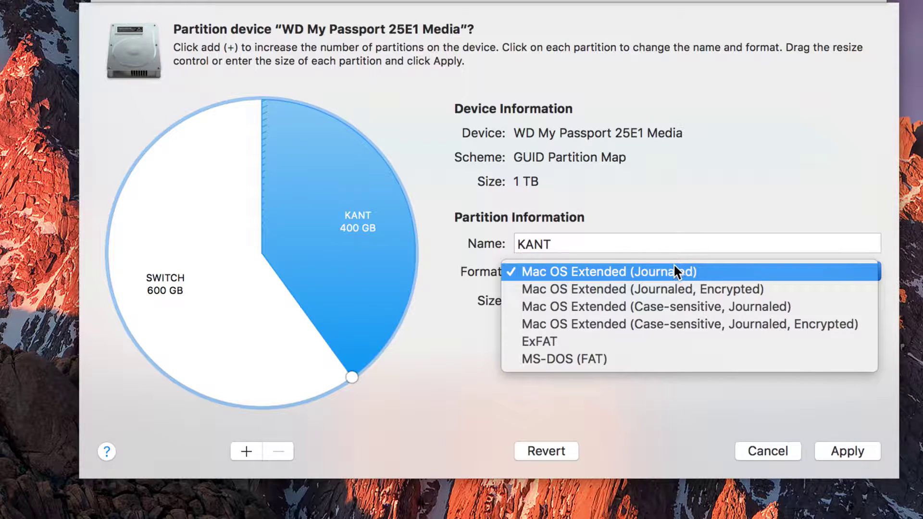
- Keep KANT as Mac OS Extended (Journaled) and apply the KANT/SWITCH partition layout
click(690, 224)
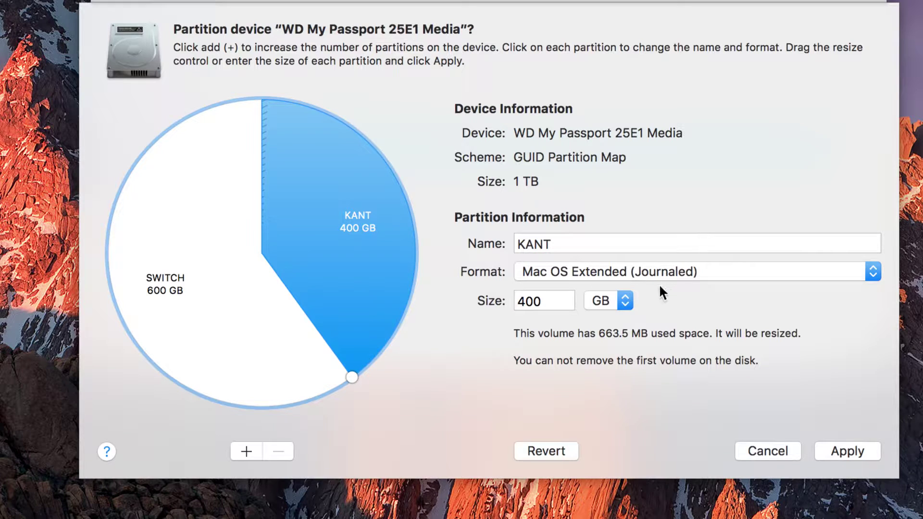
click(669, 271)
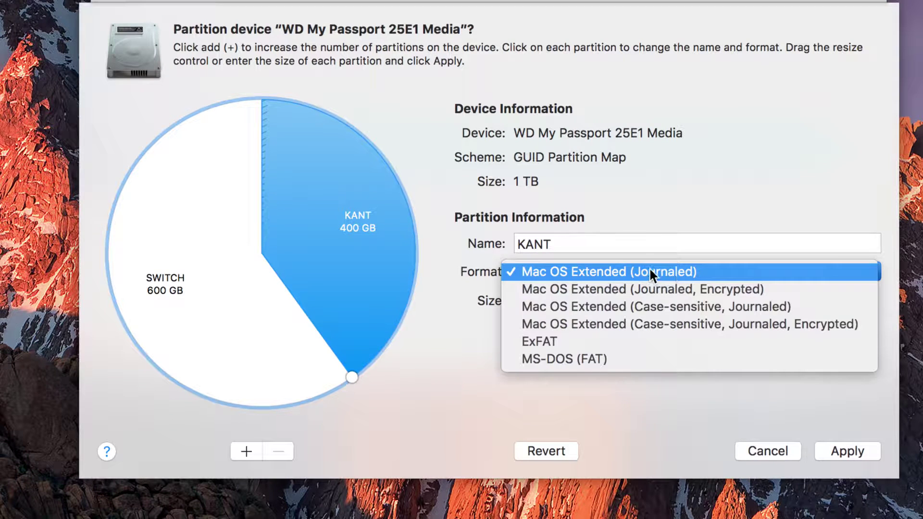
click(706, 272)
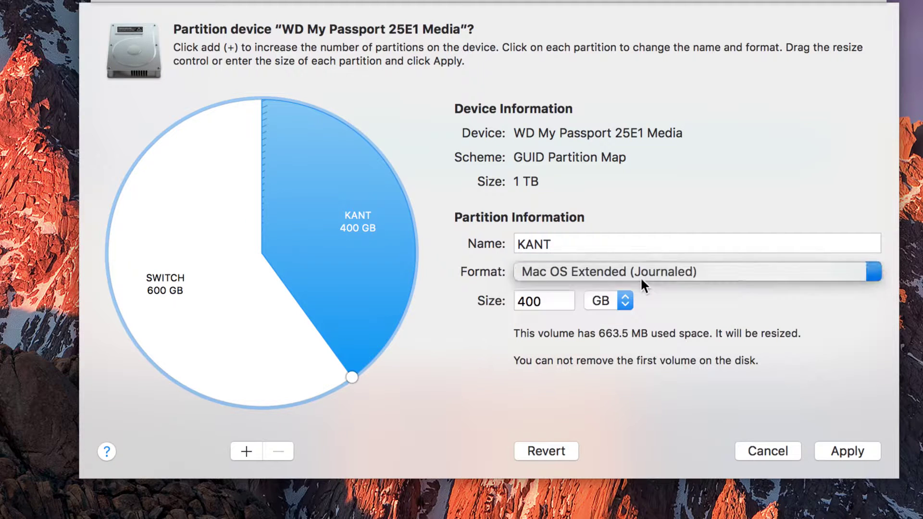
click(671, 273)
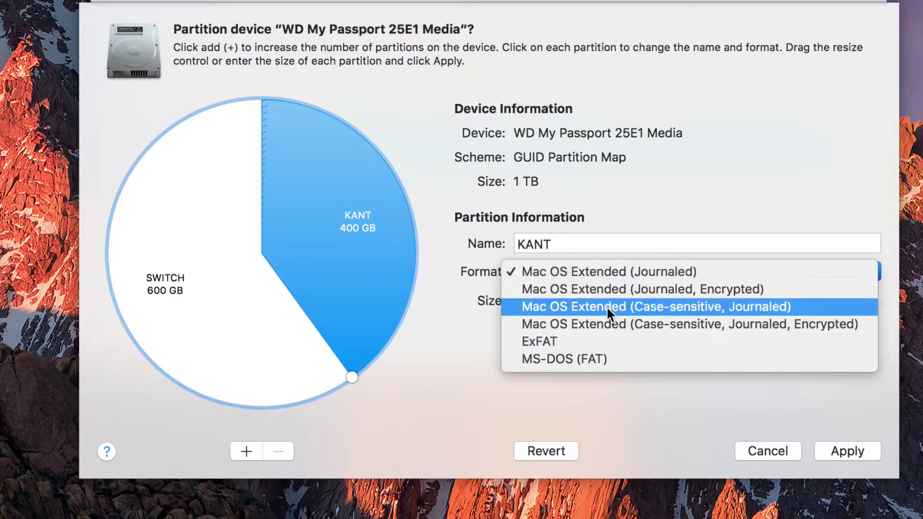
click(642, 270)
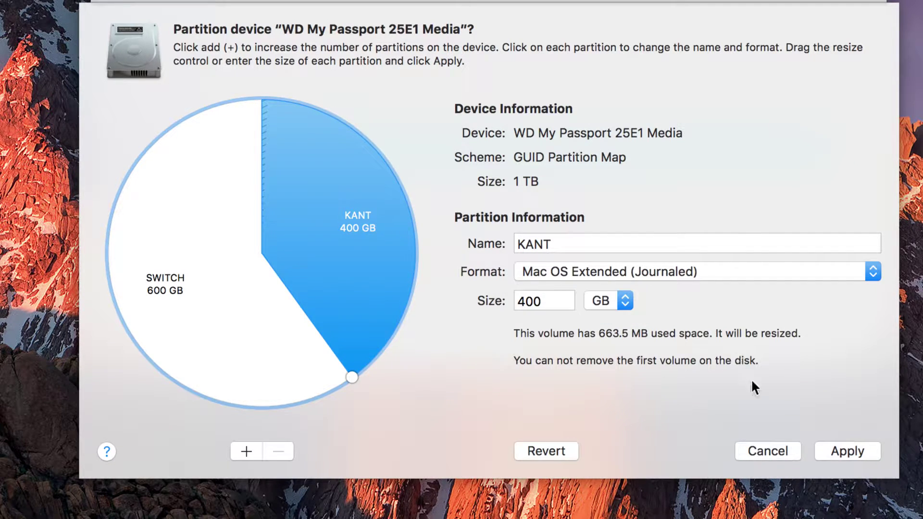
click(835, 451)
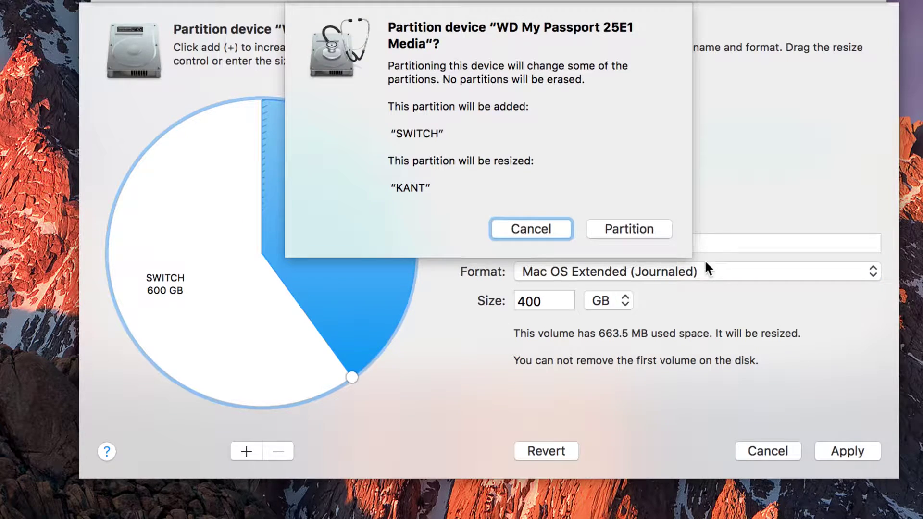
- Confirm partitioning into KANT 400 GB and SWITCH 599.69 GB, declining Time Machine use
click(627, 229)
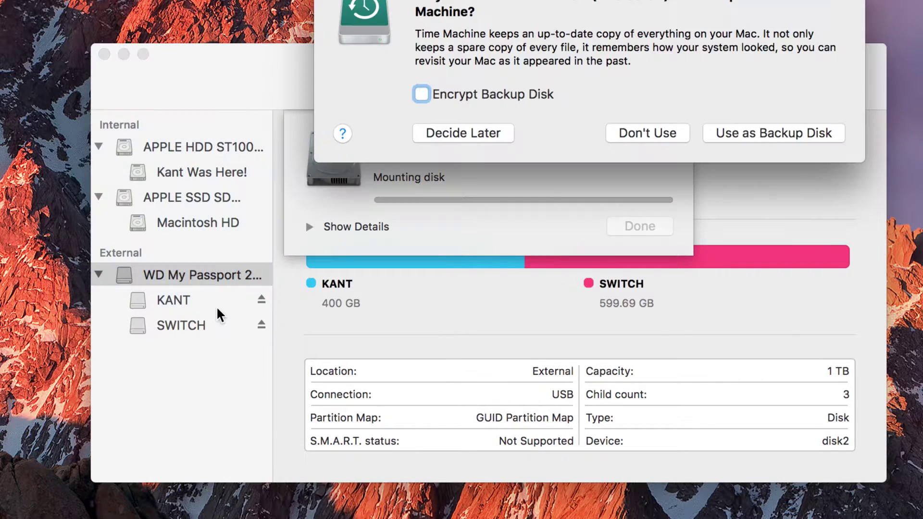
click(660, 131)
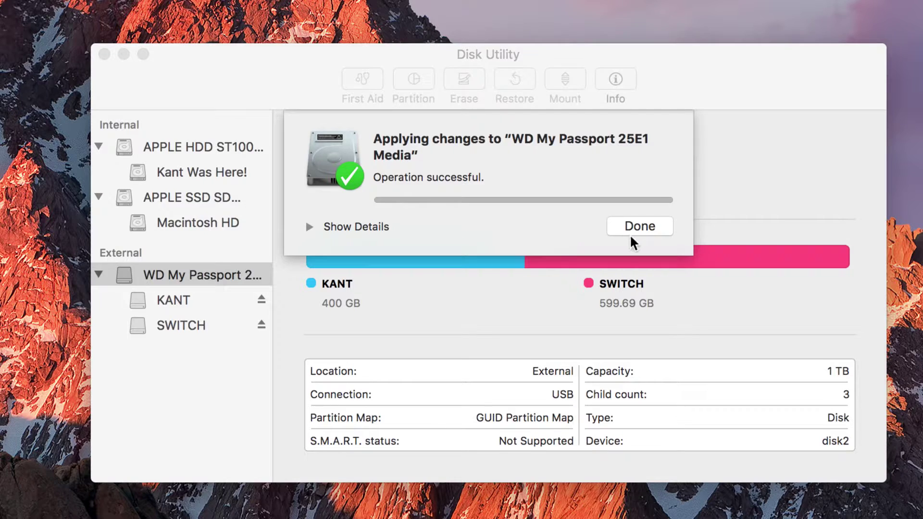
click(640, 226)
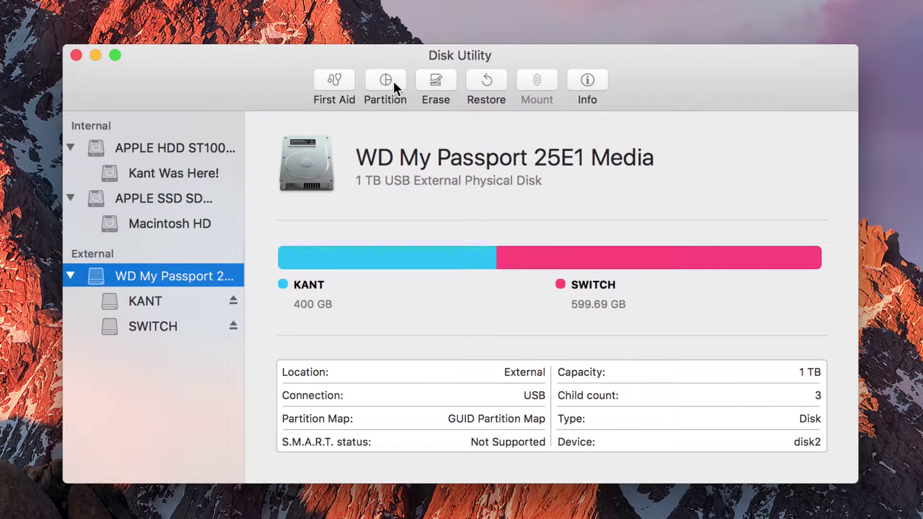
click(435, 81)
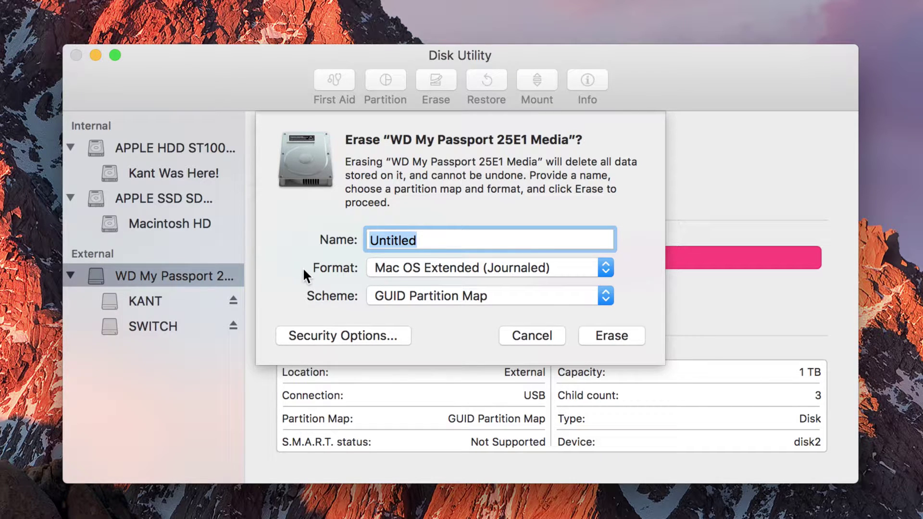
- Name the drive KANT, keeping Mac OS Extended (Journaled) format and GUID Partition Map scheme
text(KANT)
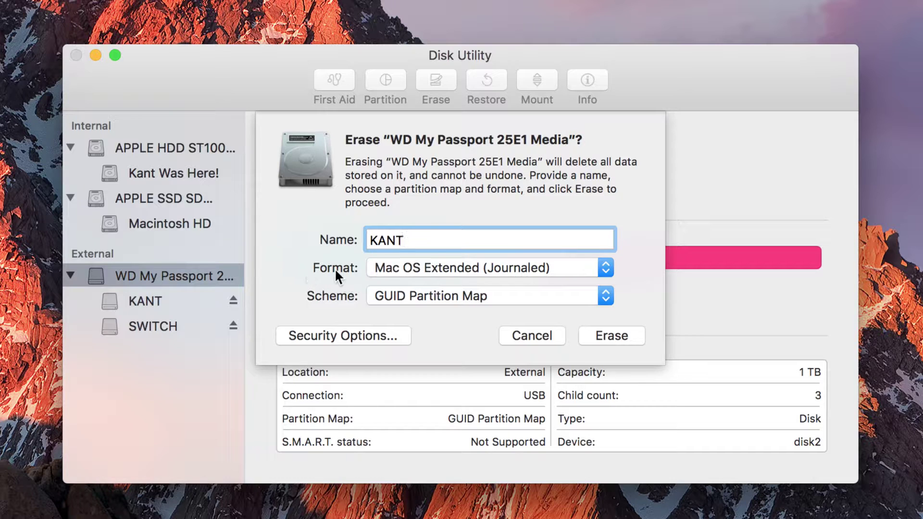
click(414, 270)
click(315, 265)
click(391, 264)
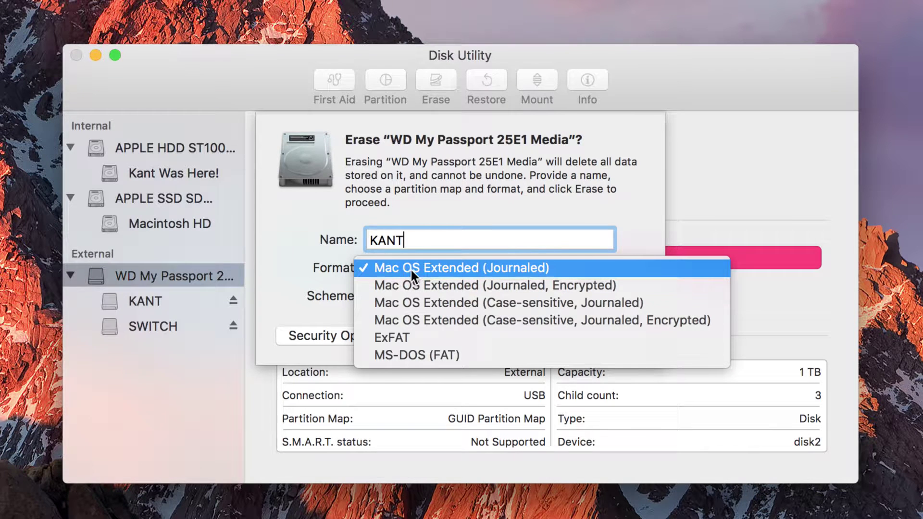
click(327, 268)
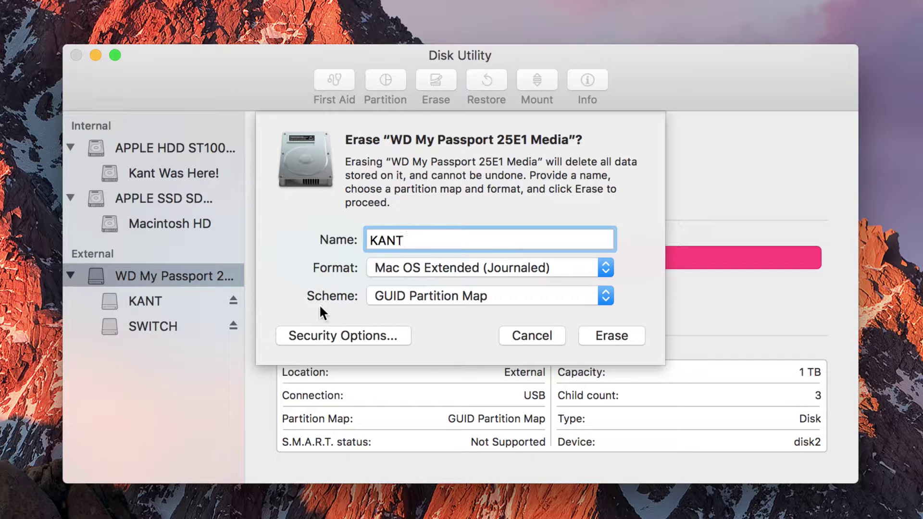
click(403, 295)
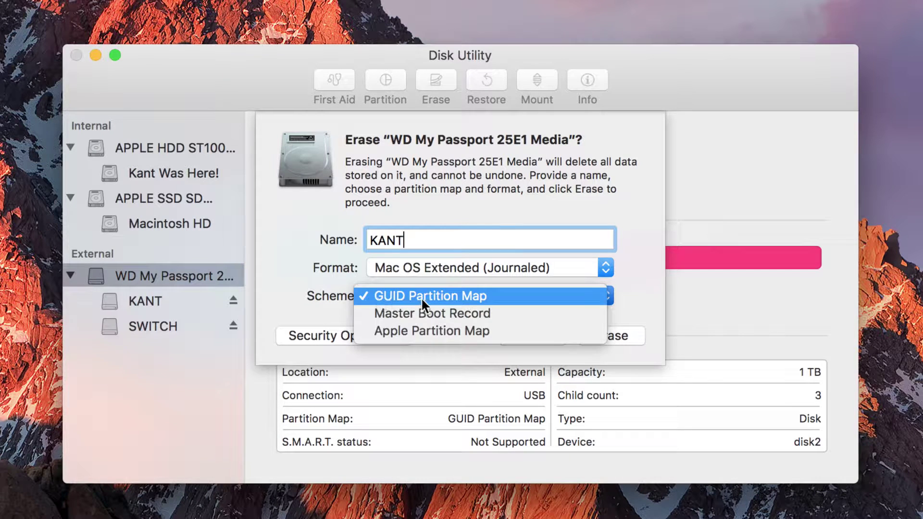
click(465, 296)
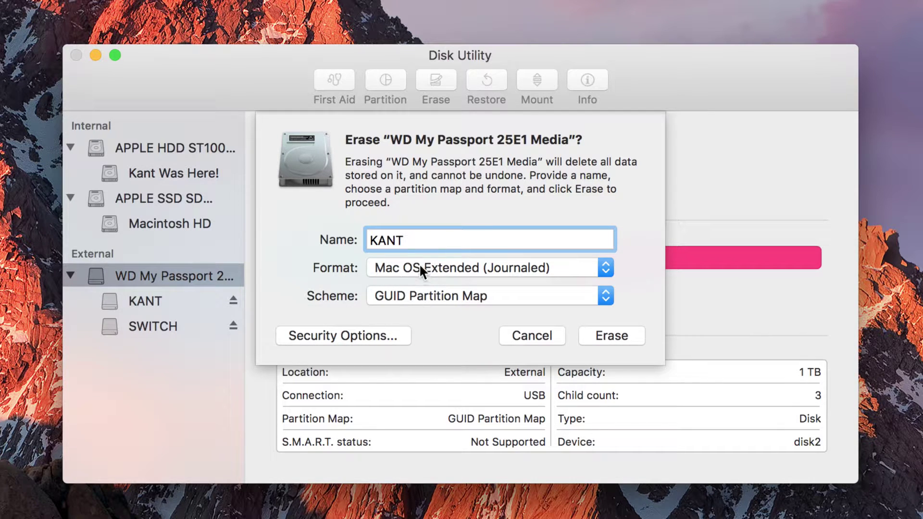
click(454, 290)
click(421, 299)
- Change the erase scheme from GUID Partition Map to Master Boot Record
click(433, 295)
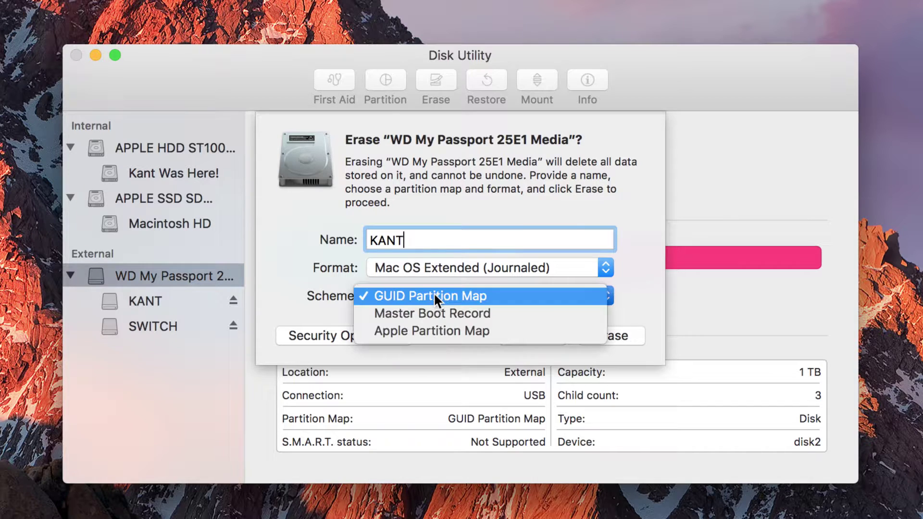
click(457, 315)
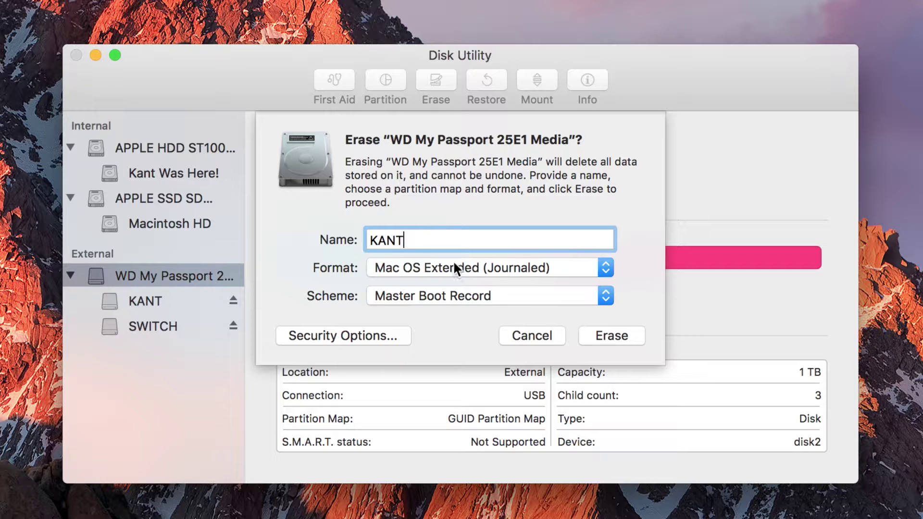
click(476, 266)
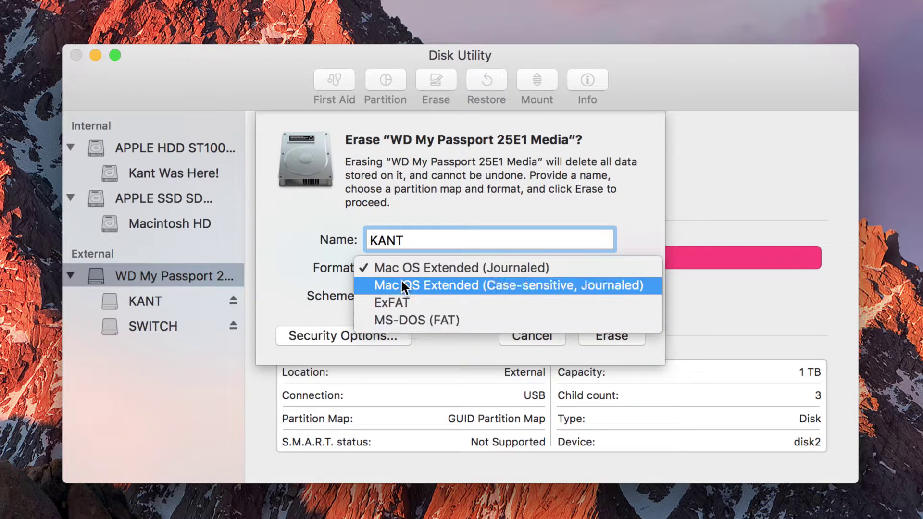
- Try MS-DOS (FAT) and ExFAT formats, then revert to Mac OS Extended (Journaled) with GUID Partition Map
click(400, 321)
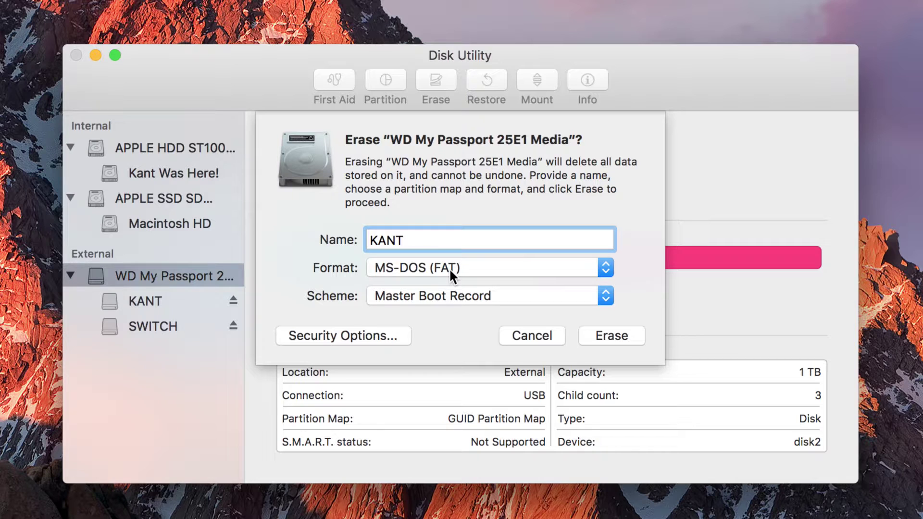
click(449, 267)
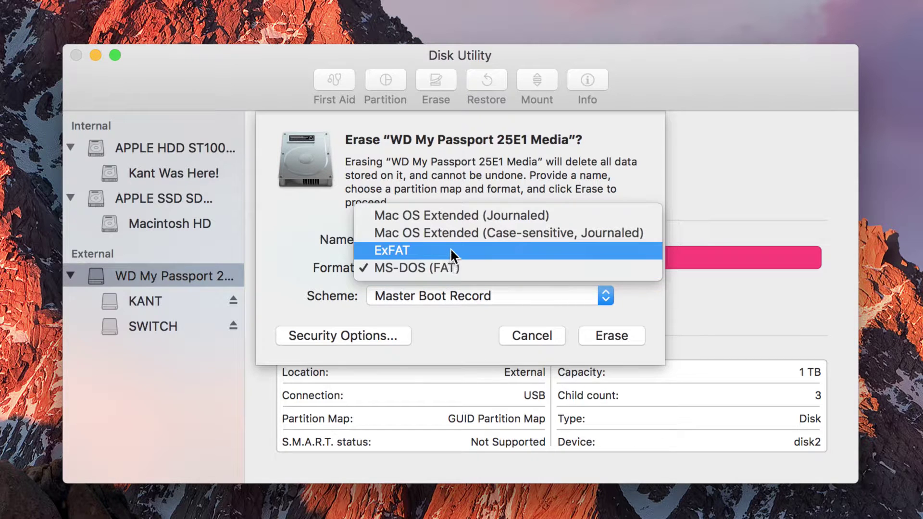
click(447, 248)
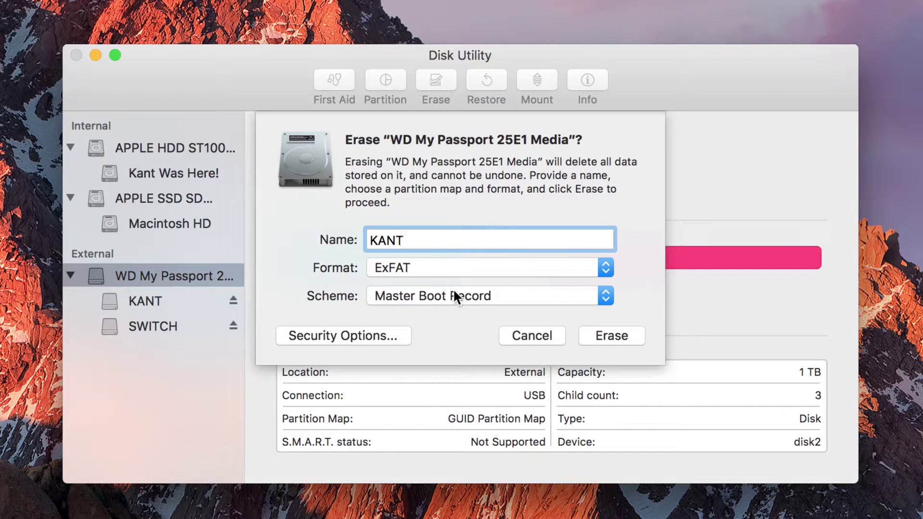
click(447, 266)
click(455, 234)
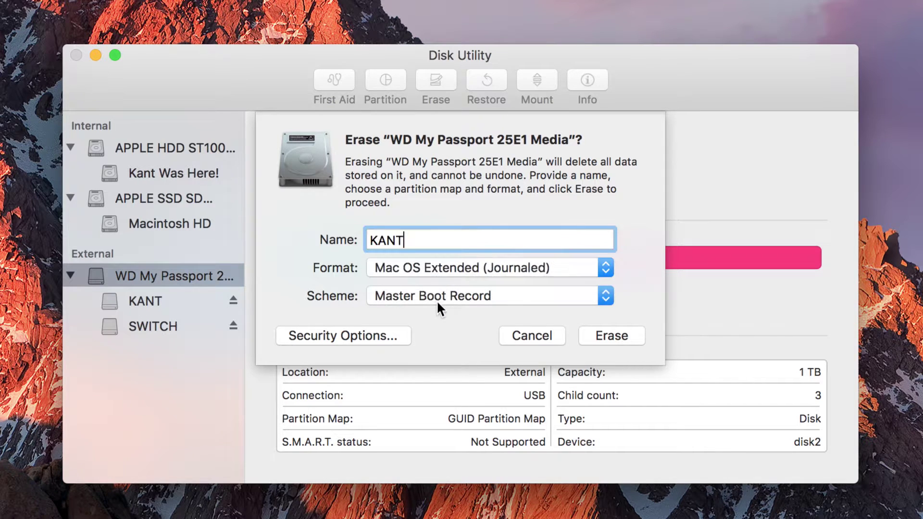
click(437, 298)
click(434, 281)
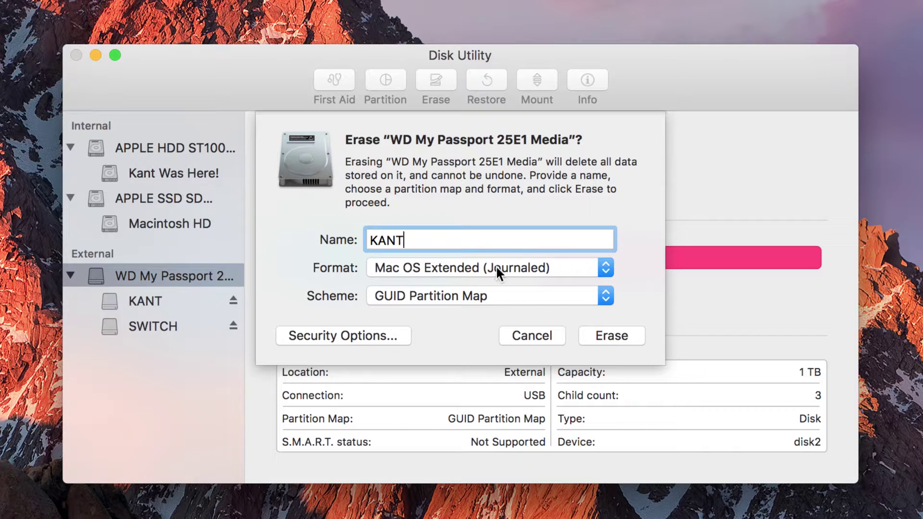
- Choose ExFAT format with Master Boot Record scheme and erase the drive as KANT
click(479, 268)
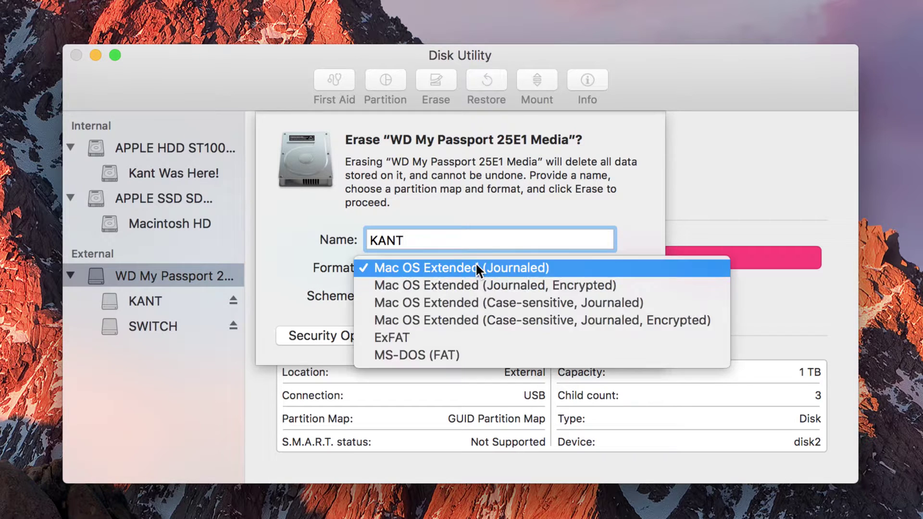
click(456, 338)
click(447, 291)
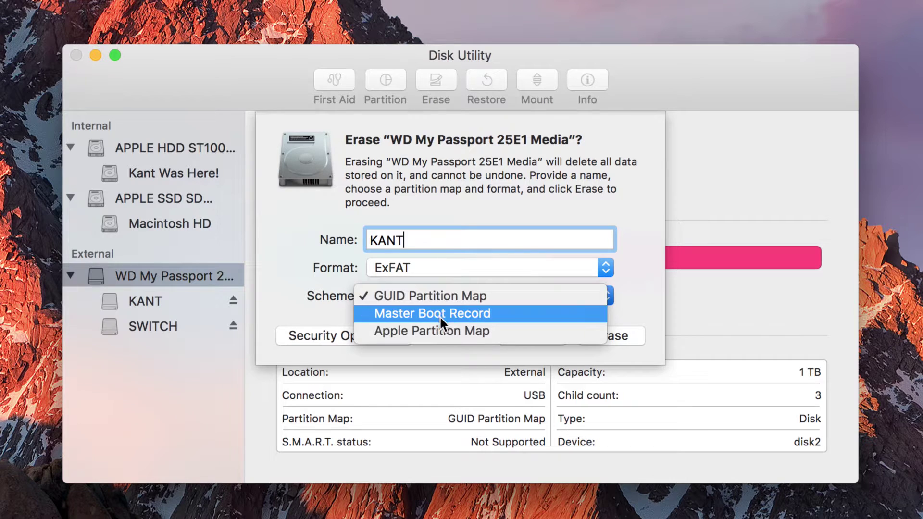
click(441, 314)
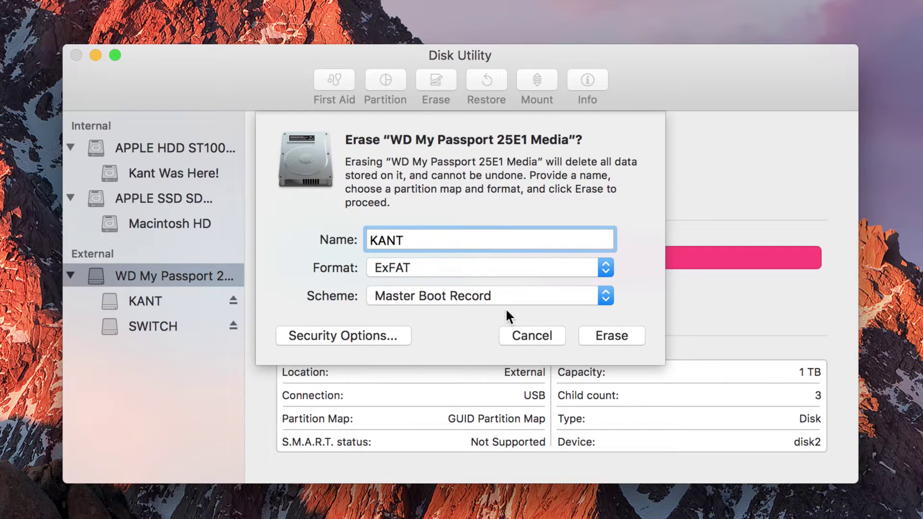
click(589, 336)
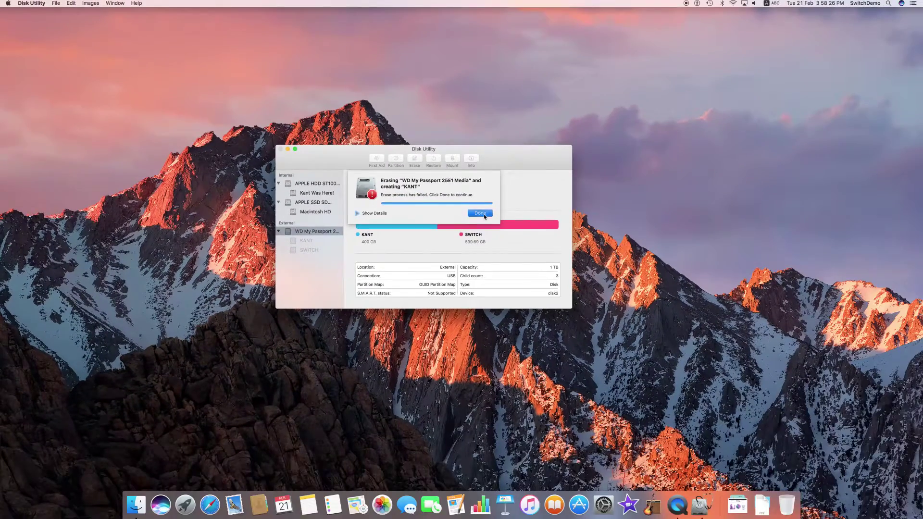
- After the failed erase, re-erase the drive as one Untitled volume, declining Time Machine
click(481, 213)
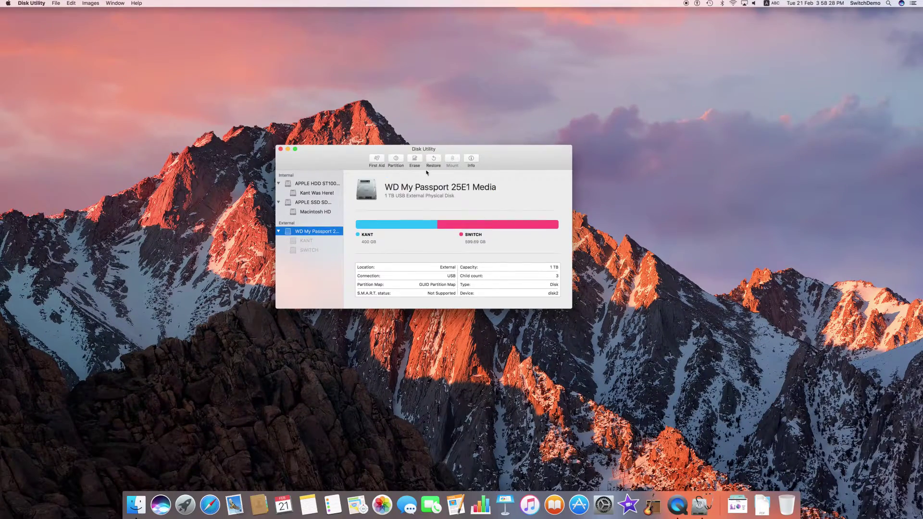
click(415, 160)
click(480, 253)
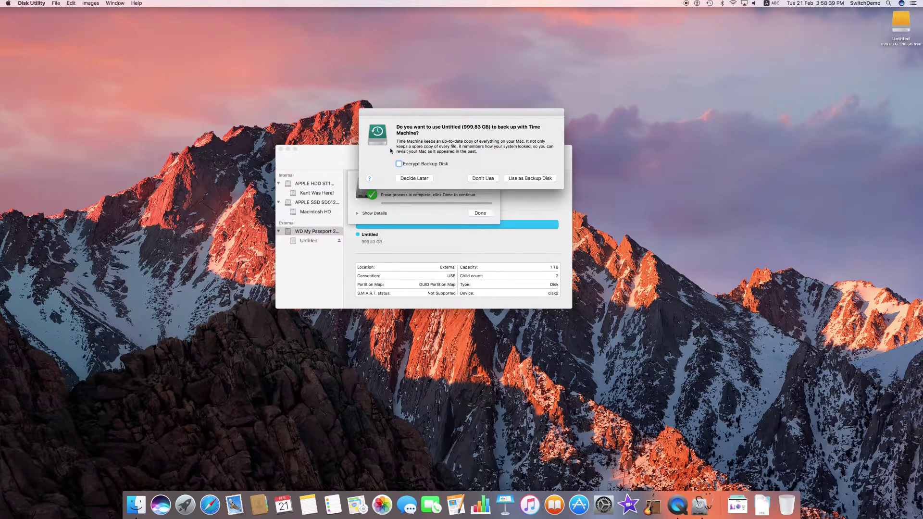
click(478, 178)
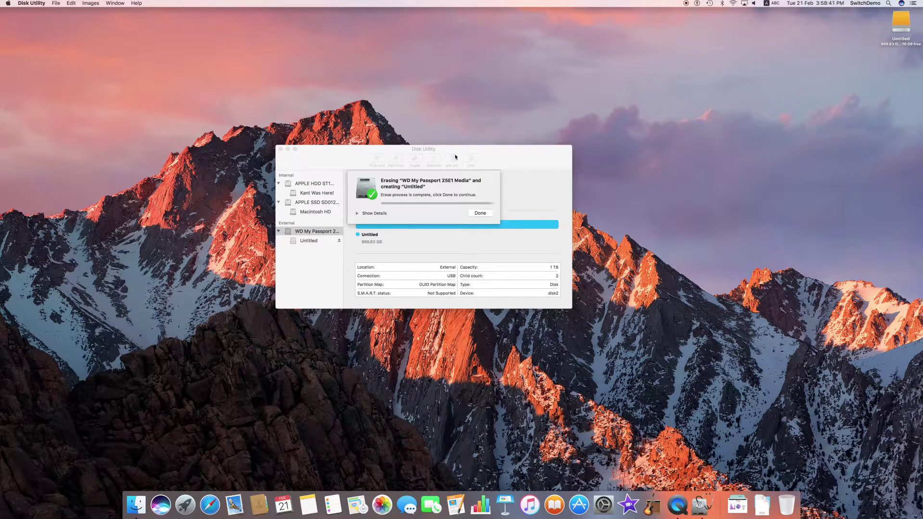
click(480, 213)
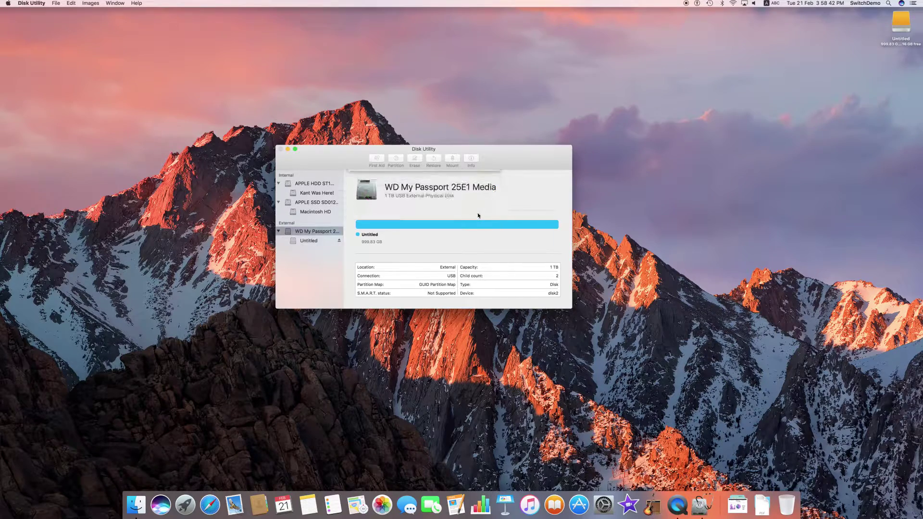